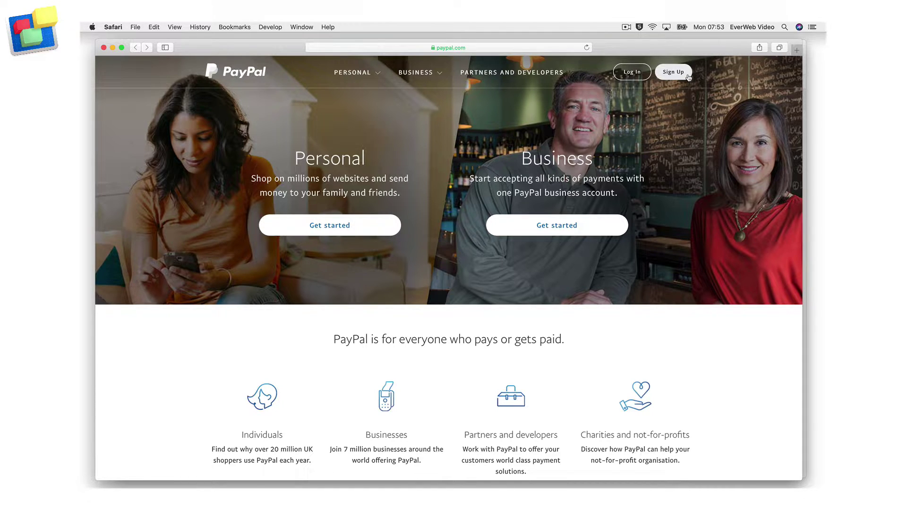
Open PayPal's Log In form and place the cursor in the email address field
{"action": "left_click", "coordinate": [687, 75]}
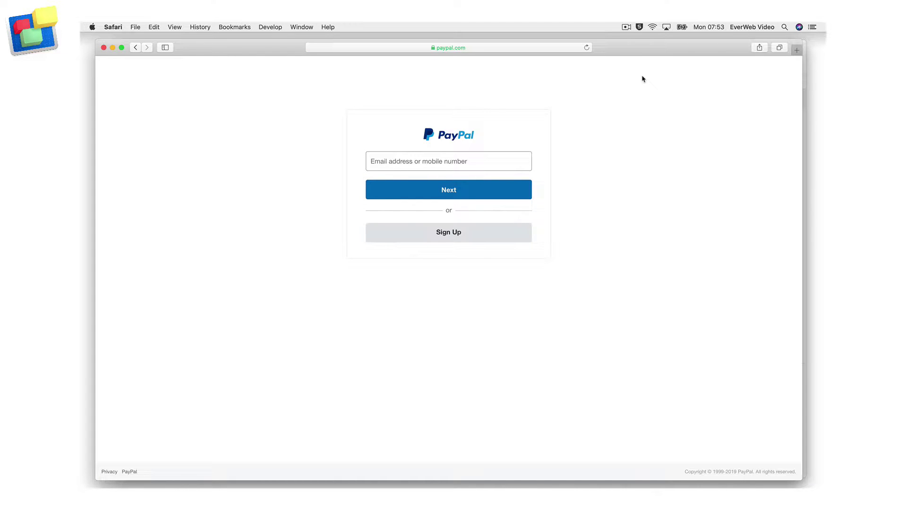
{"action": "left_click", "coordinate": [413, 157]}
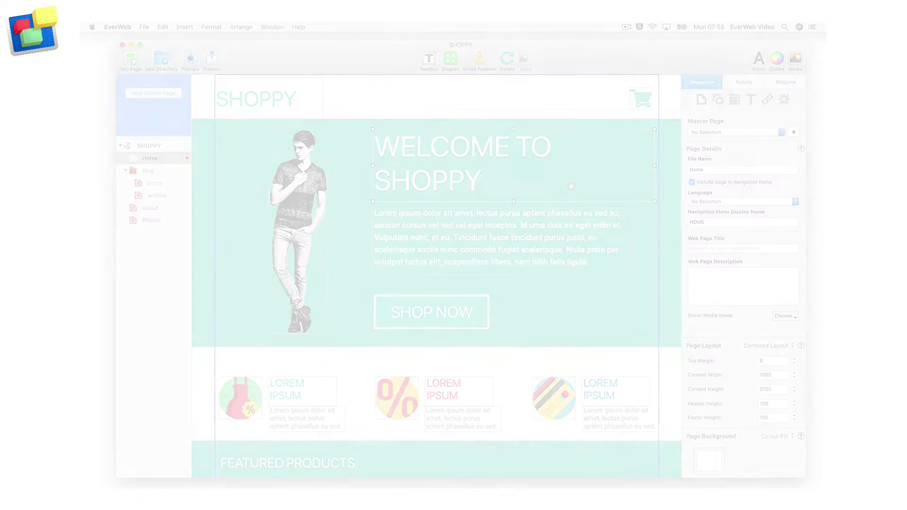
Drag a PayPal widget from the Widgets list to sit between the two T-shirt cards
{"action": "scroll", "coordinate": [571, 186], "scroll_direction": "down", "scroll_amount": 10}
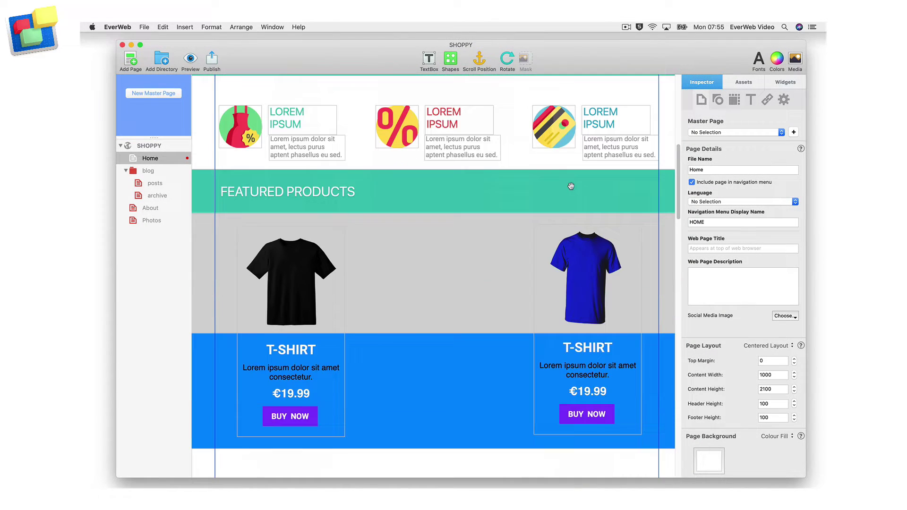
{"action": "left_click", "coordinate": [797, 86]}
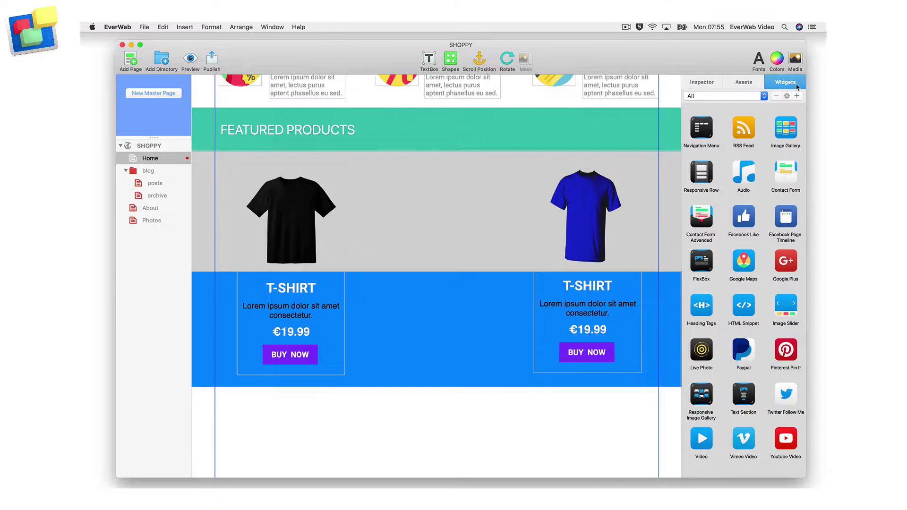
{"action": "left_click_drag", "start_coordinate": [747, 347], "coordinate": [435, 326]}
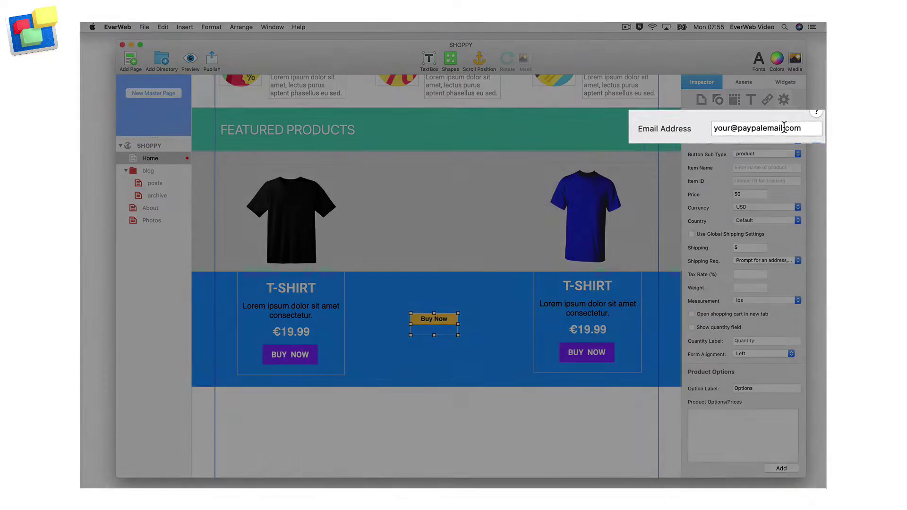
Replace the sample seller email in the Inspector with your PayPal account email
{"action": "double_click", "coordinate": [766, 128]}
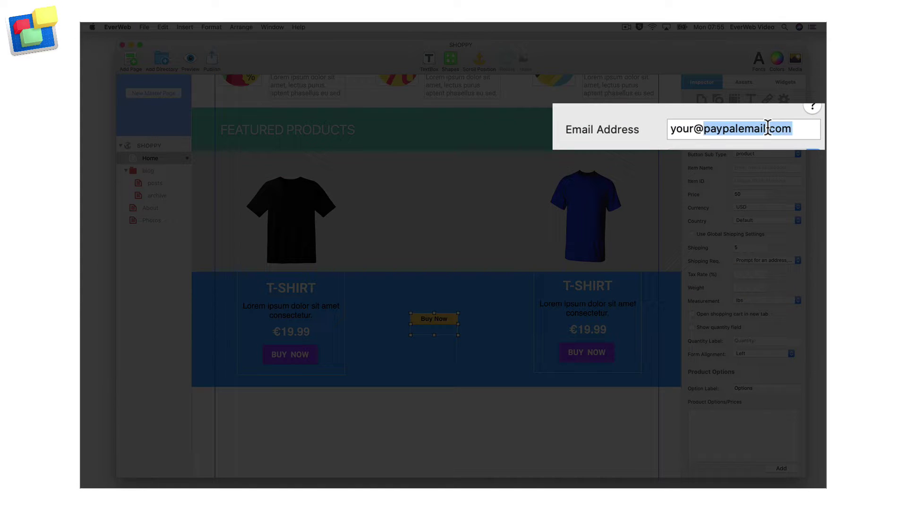
{"action": "triple_click", "coordinate": [769, 128]}
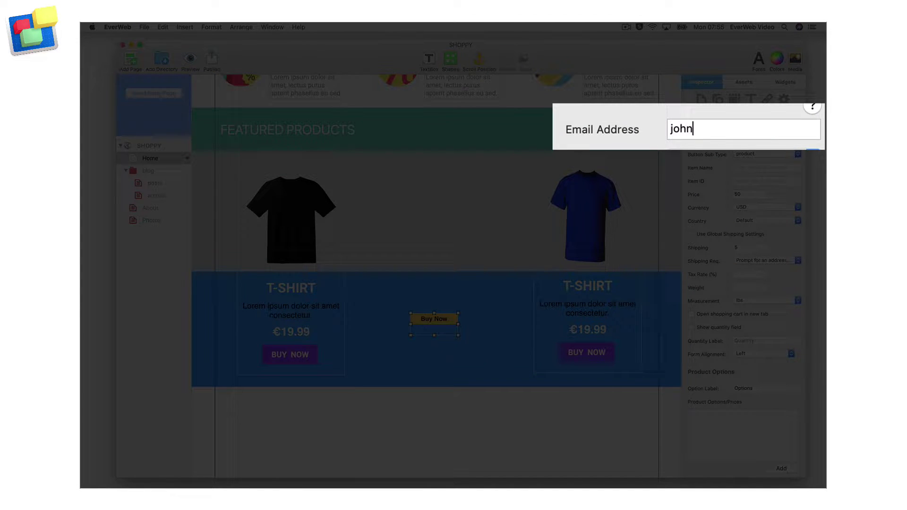
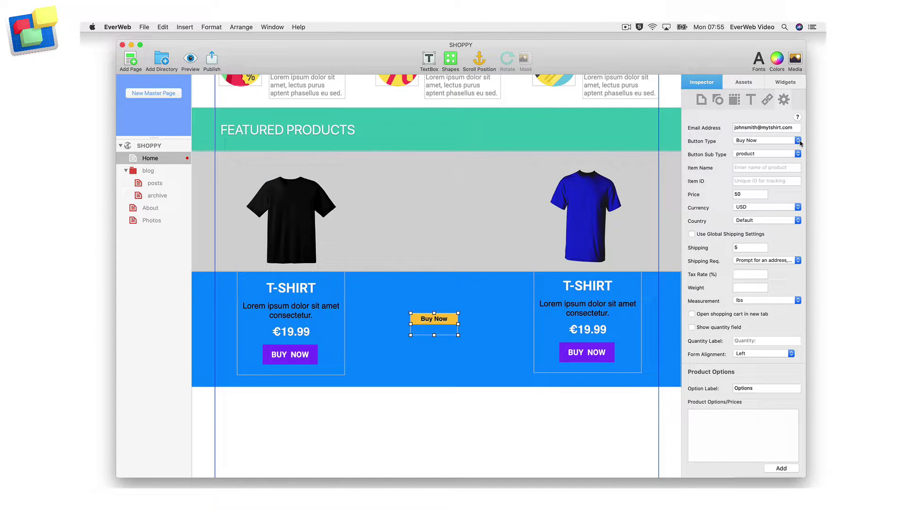
{"action": "left_click", "coordinate": [798, 141]}
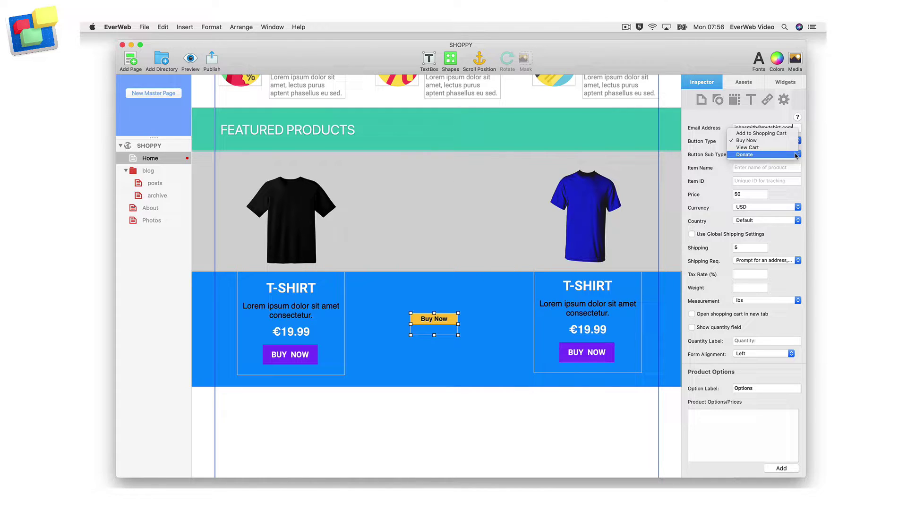
{"action": "left_click", "coordinate": [798, 155]}
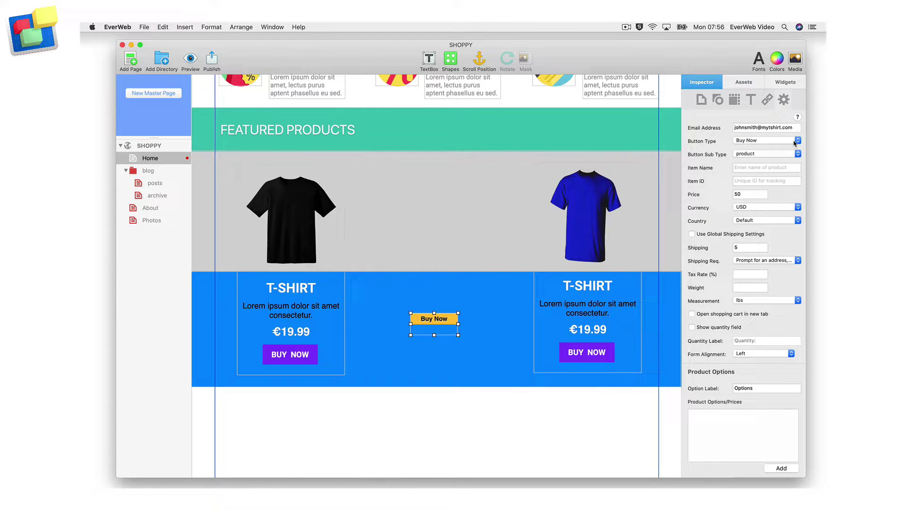
Enter item name 'Std Red Tshirt', item ID REDTSHIRT and price 19.99
{"action": "left_click", "coordinate": [775, 168]}
{"action": "type", "text": "Std Red Tshirt"}
{"action": "key", "text": "Tab"}
{"action": "type", "text": "REDTSHIRT"}
{"action": "key", "text": "Tab"}
{"action": "type", "text": "19.99"}
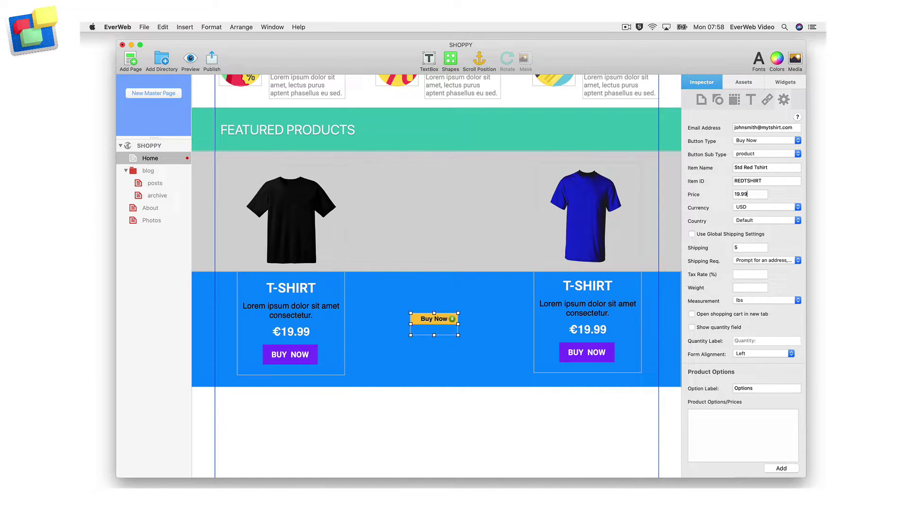
Set the currency to EUR and the country to Netherlands
{"action": "left_click", "coordinate": [763, 207]}
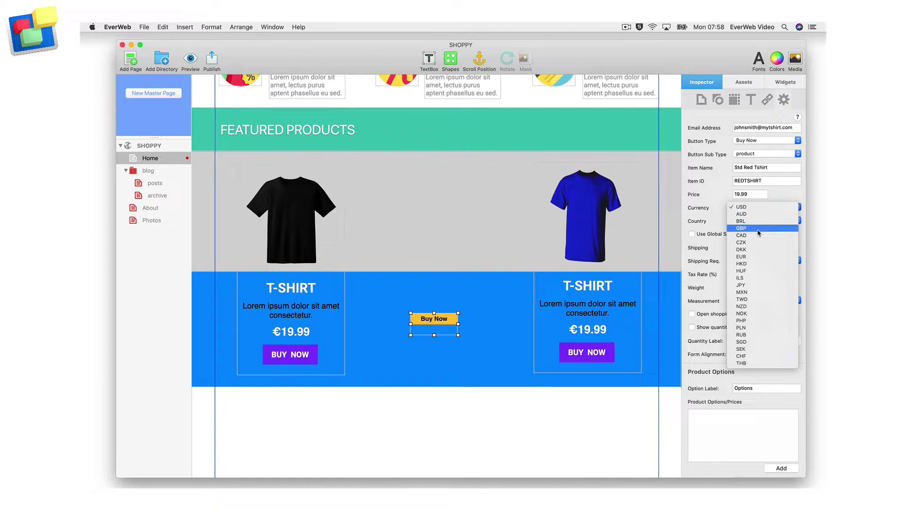
{"action": "left_click", "coordinate": [758, 258]}
{"action": "left_click", "coordinate": [798, 221]}
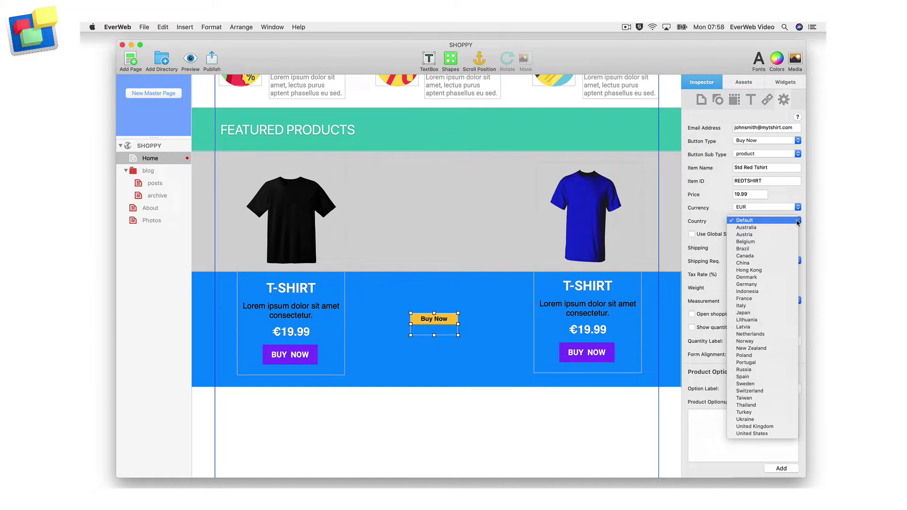
{"action": "left_click", "coordinate": [784, 334]}
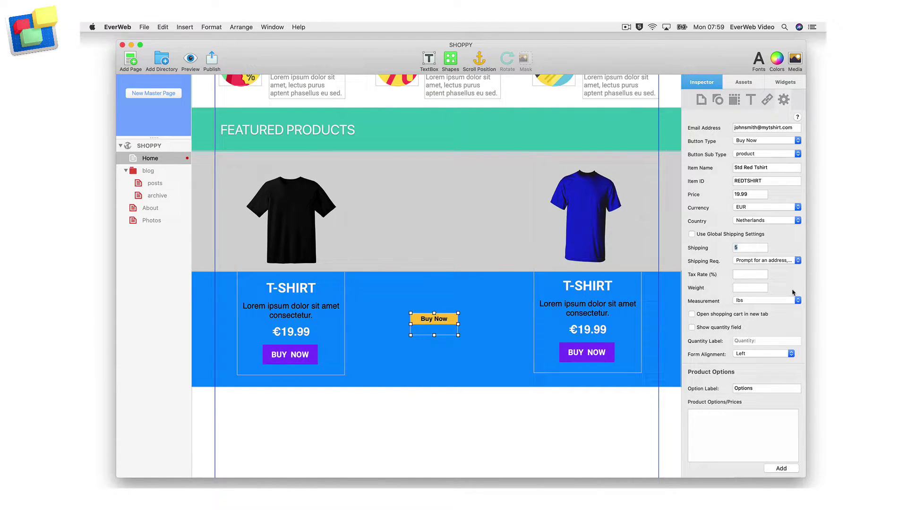
Choose a shipping address requirement, enter a 9% tax rate, and switch weight measurement to kgs
{"action": "left_click", "coordinate": [798, 261]}
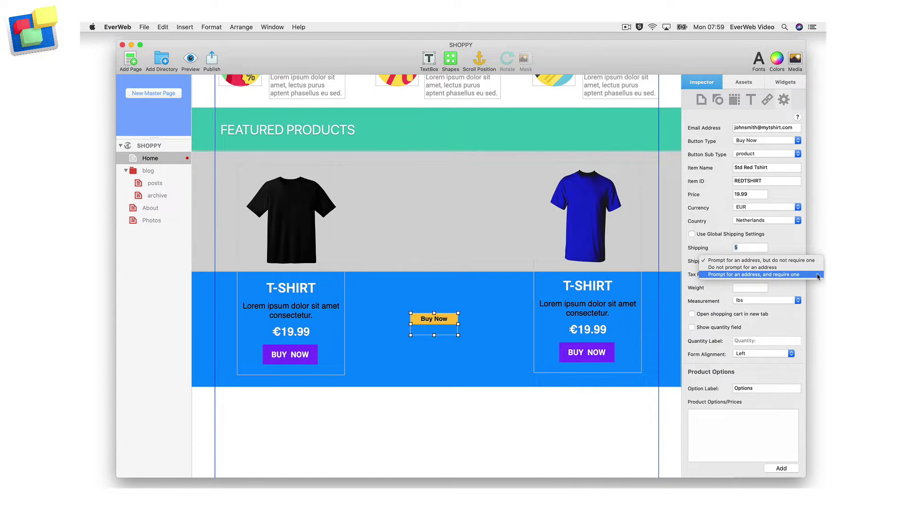
{"action": "left_click", "coordinate": [802, 260]}
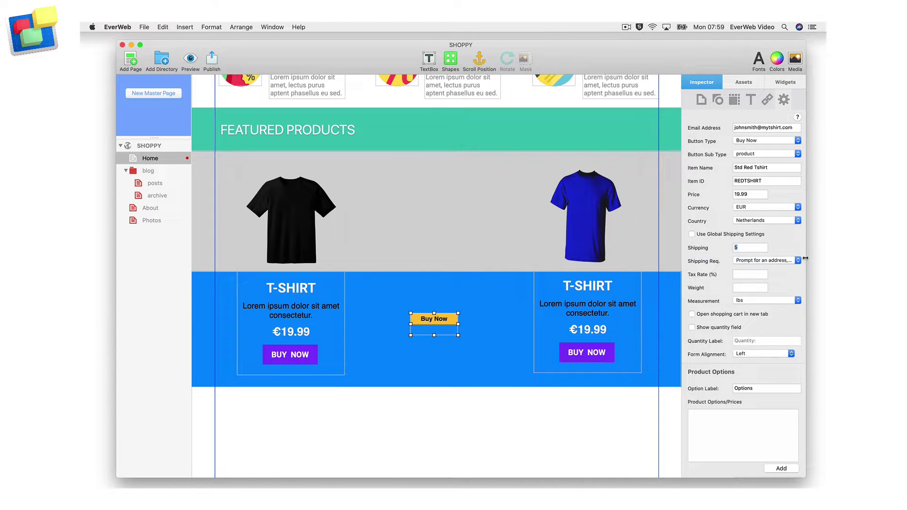
{"action": "left_click", "coordinate": [755, 275]}
{"action": "type", "text": "9"}
{"action": "left_click", "coordinate": [799, 301]}
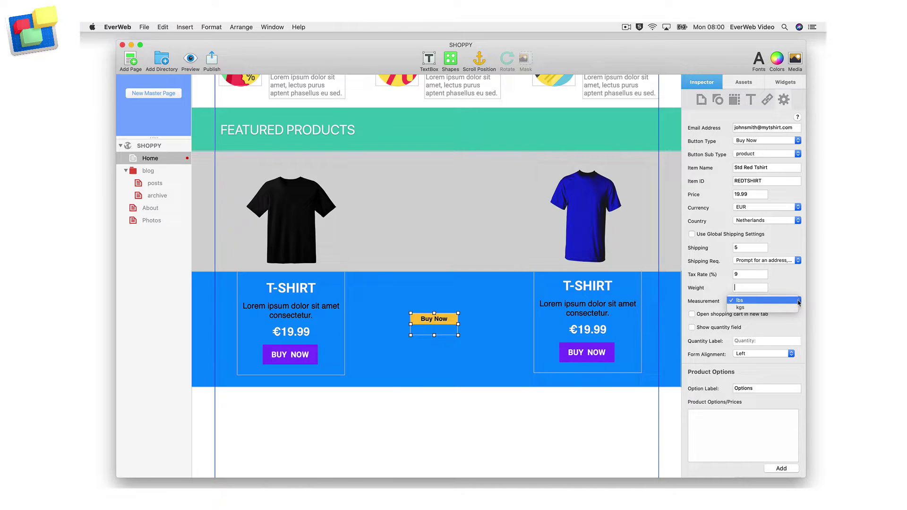
{"action": "left_click", "coordinate": [791, 308]}
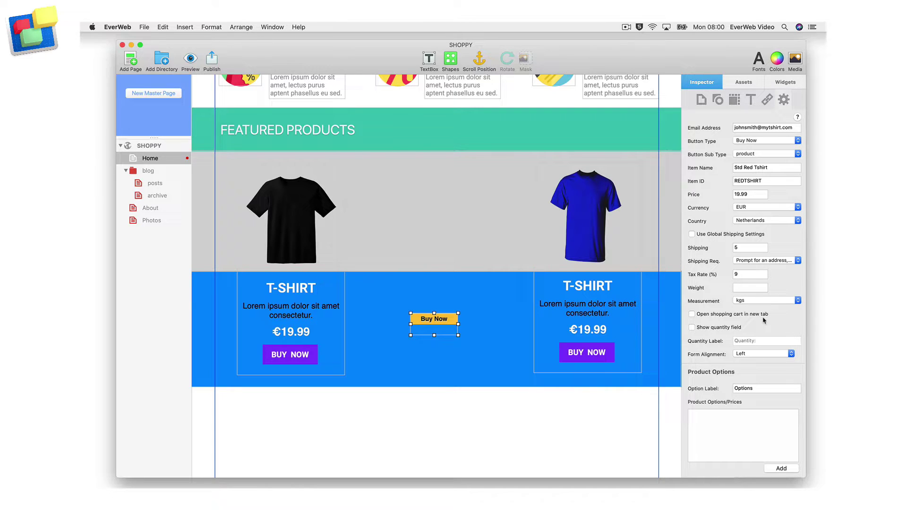
Open the cart in a new tab, show a quantity field labelled 'Quantity' without colon, and centre the form
{"action": "left_click", "coordinate": [692, 314]}
{"action": "left_click", "coordinate": [692, 328]}
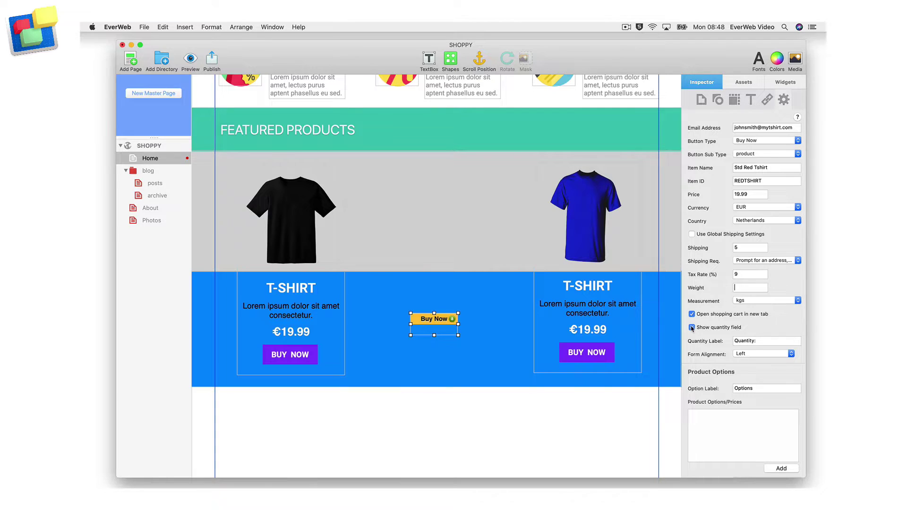
{"action": "left_click", "coordinate": [757, 341]}
{"action": "key", "text": "BackSpace"}
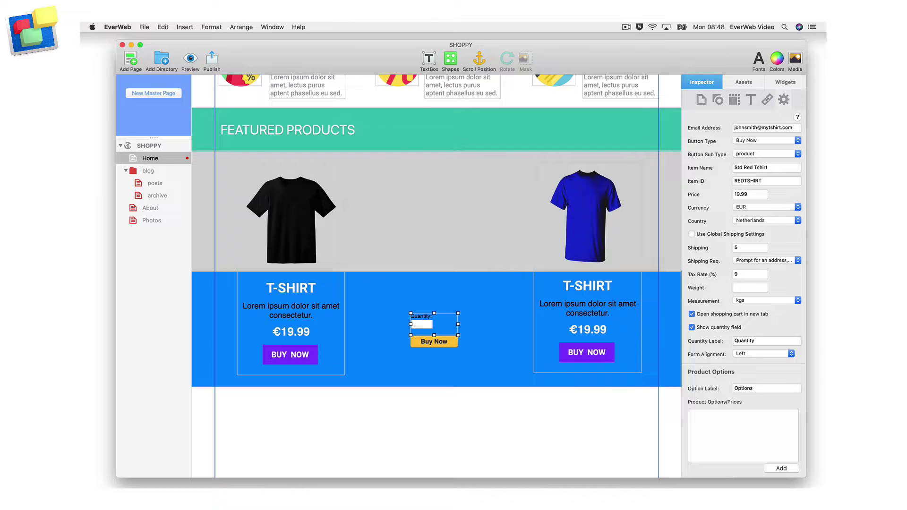
{"action": "left_click", "coordinate": [792, 354]}
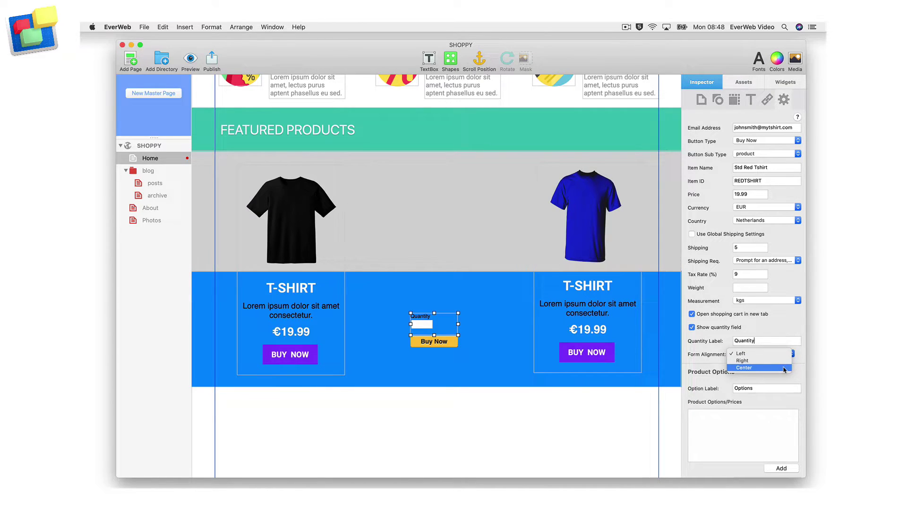
{"action": "left_click", "coordinate": [785, 370]}
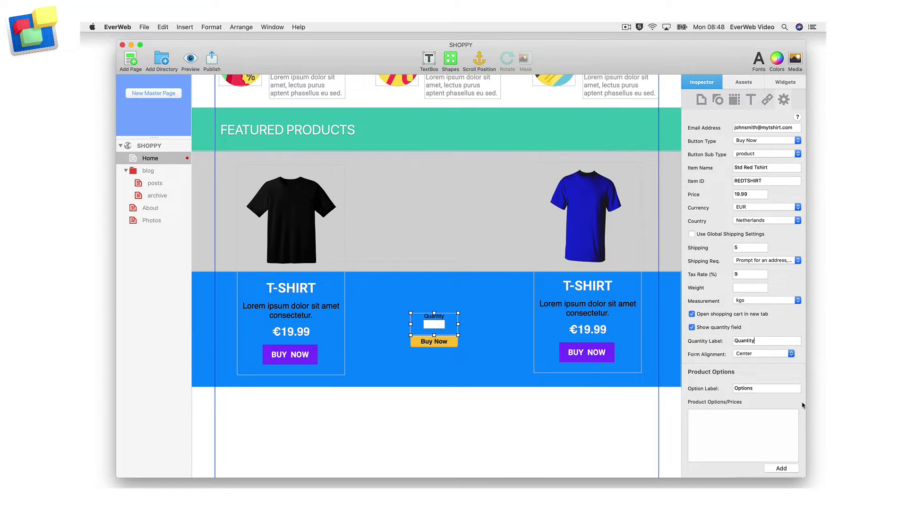
Rename the first product option to Size and add choices Small at 19.99 and Medium
{"action": "scroll", "coordinate": [802, 405], "scroll_direction": "down", "scroll_amount": 3}
{"action": "scroll", "coordinate": [802, 405], "scroll_direction": "down", "scroll_amount": 6}
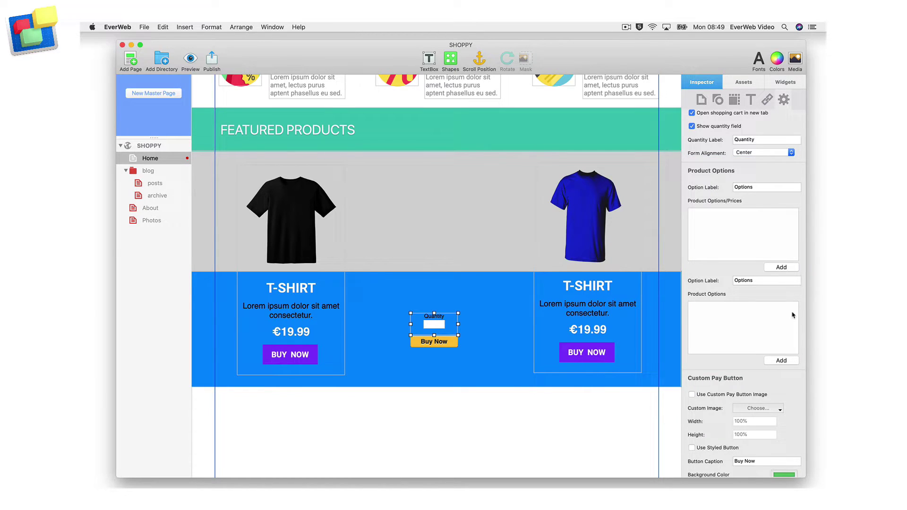
{"action": "double_click", "coordinate": [759, 187]}
{"action": "type", "text": "Size"}
{"action": "left_click", "coordinate": [792, 268]}
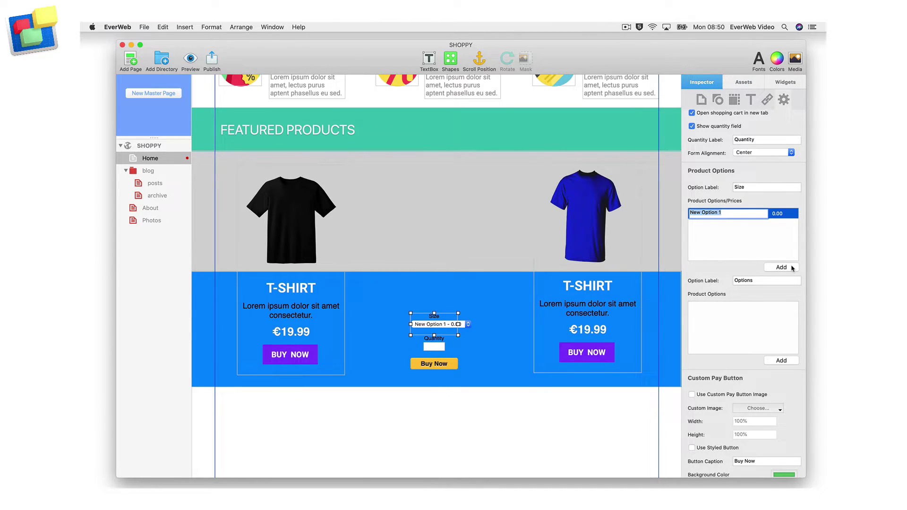
{"action": "type", "text": "Small"}
{"action": "key", "text": "Tab"}
{"action": "type", "text": "19.99"}
{"action": "left_click", "coordinate": [774, 268]}
{"action": "type", "text": "Medium"}
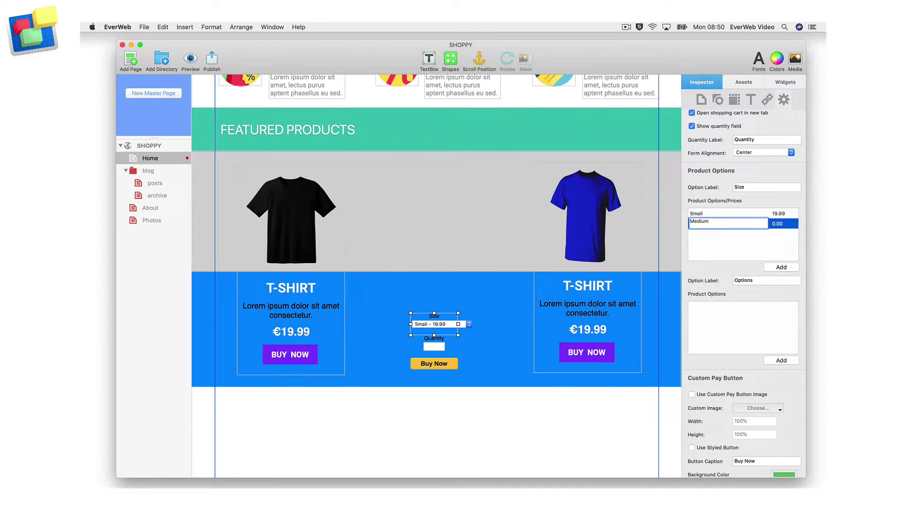
{"action": "key", "text": "Tab"}
{"action": "type", "text": "19"}
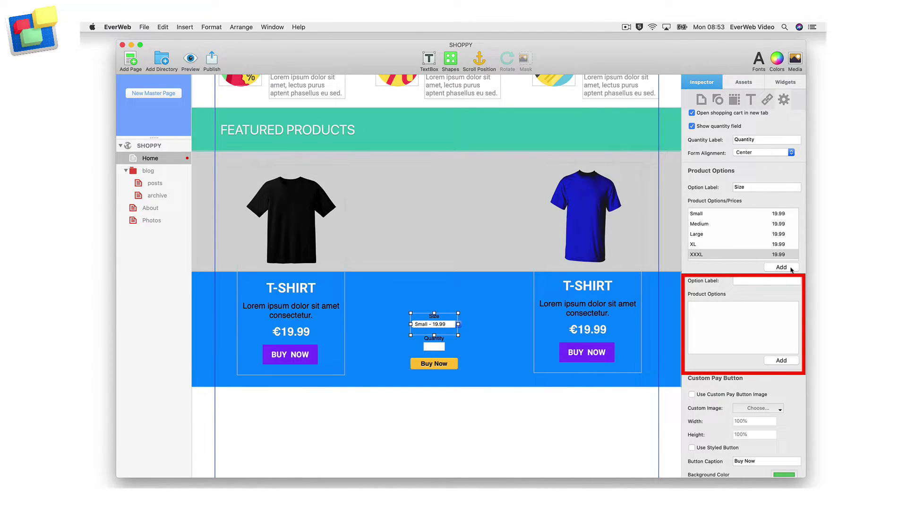
Name the second option group Color and add Red as its first choice
{"action": "left_click", "coordinate": [776, 281]}
{"action": "type", "text": "C"}
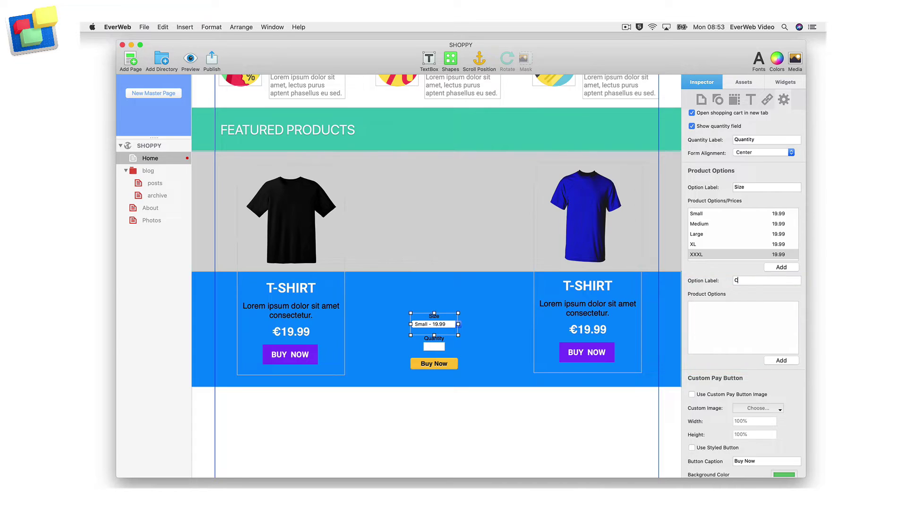
{"action": "type", "text": "olor"}
{"action": "left_click", "coordinate": [790, 361]}
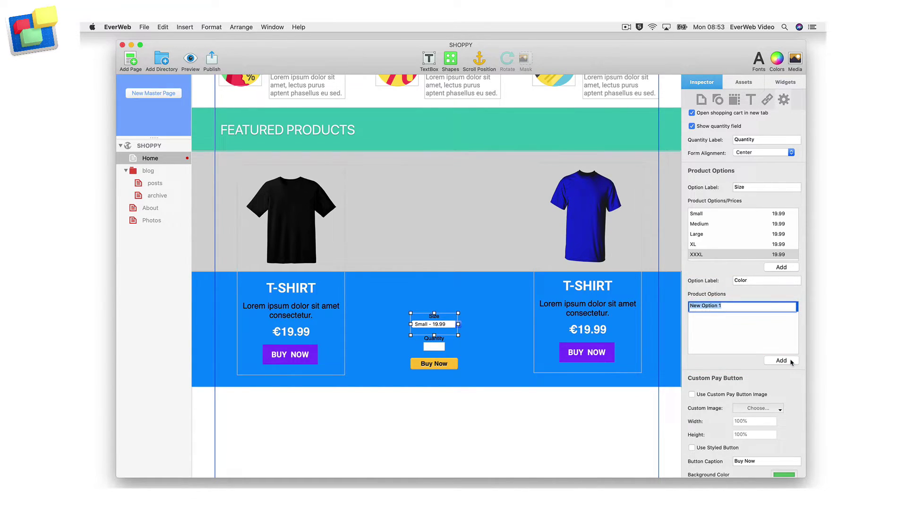
{"action": "type", "text": "Red"}
{"action": "key", "text": "Return"}
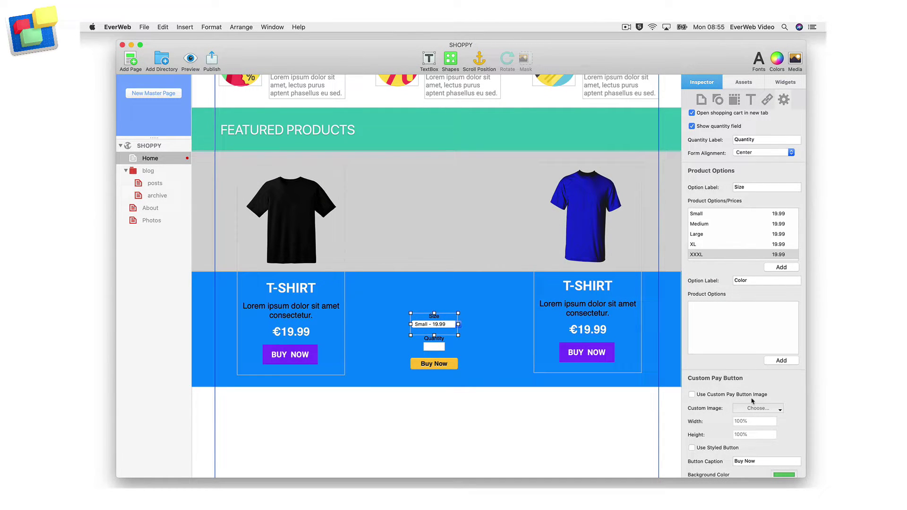
Replace the pay button with the custom add-to-cart image
{"action": "left_click", "coordinate": [692, 395]}
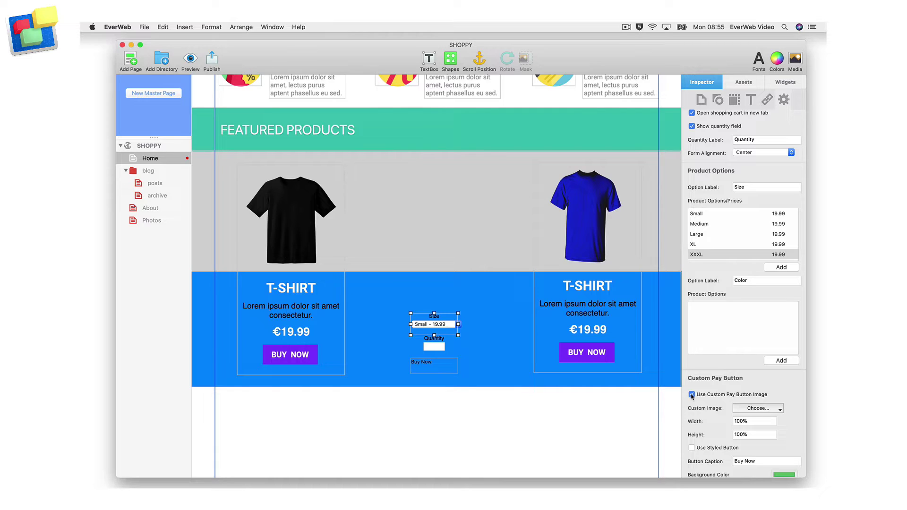
{"action": "left_click", "coordinate": [779, 410]}
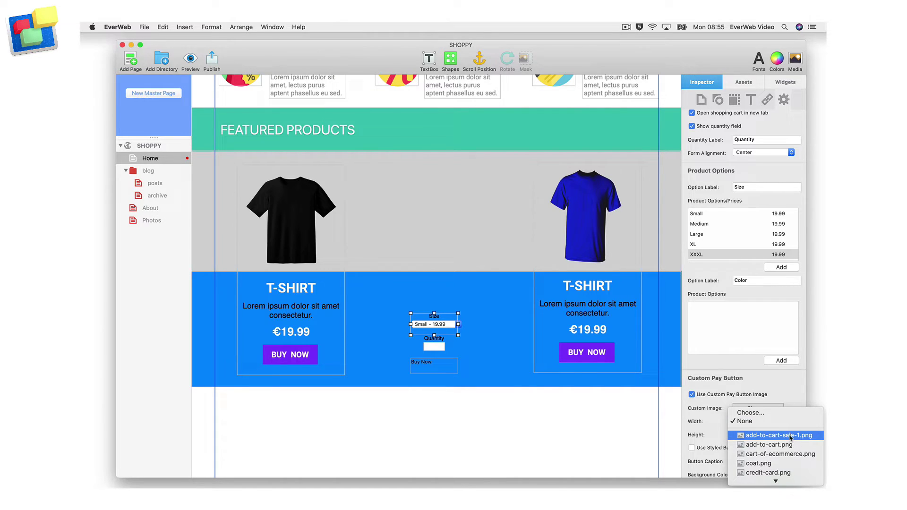
{"action": "left_click", "coordinate": [771, 445]}
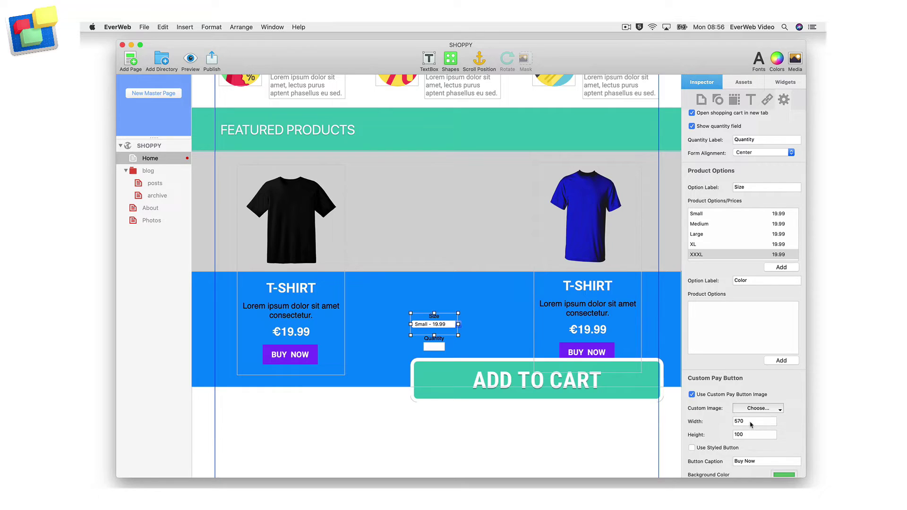
Size the button image to 125% width and auto height, correcting an initial 20%
{"action": "left_click", "coordinate": [748, 420]}
{"action": "type", "text": "20%"}
{"action": "key", "text": "Tab"}
{"action": "double_click", "coordinate": [752, 420]}
{"action": "type", "text": "125%"}
{"action": "key", "text": "Tab"}
{"action": "type", "text": "au"}
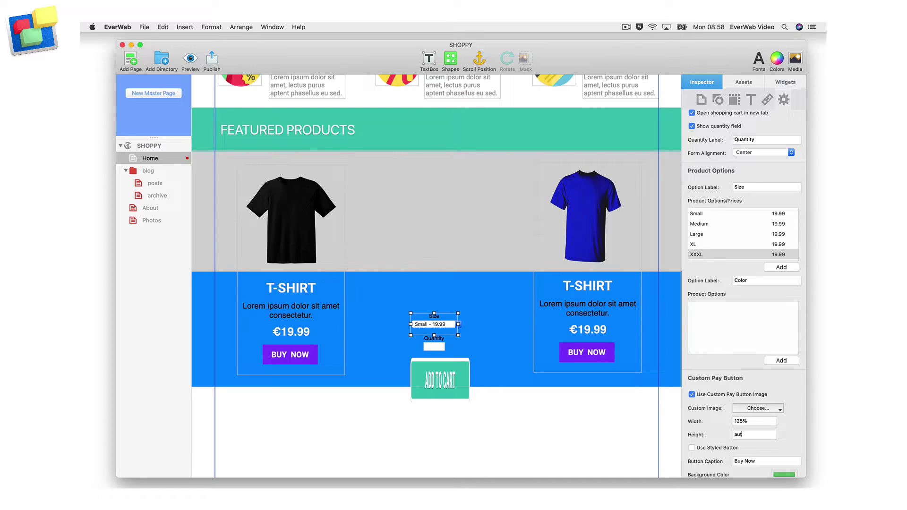
{"action": "key", "text": "Return"}
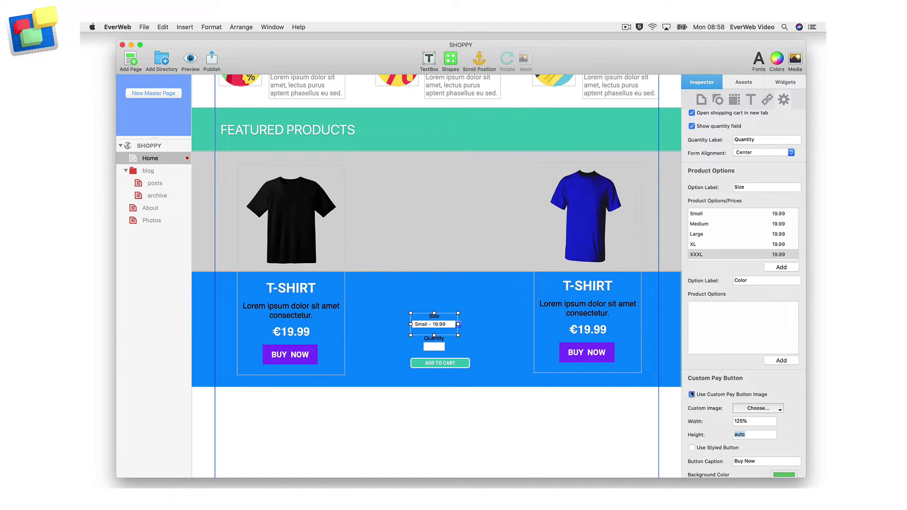
Turn off the custom pay button image and turn on Use Styled Button
{"action": "left_click", "coordinate": [692, 395]}
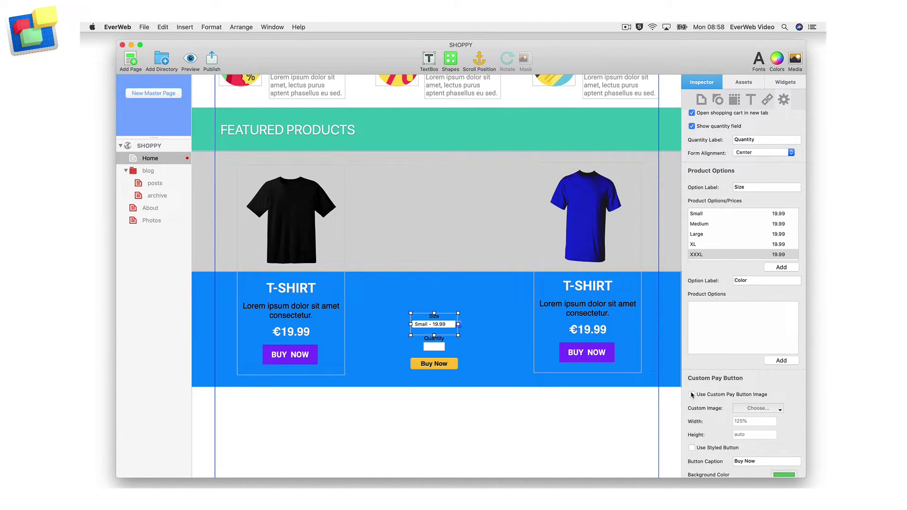
{"action": "scroll", "coordinate": [692, 394], "scroll_direction": "down", "scroll_amount": 3}
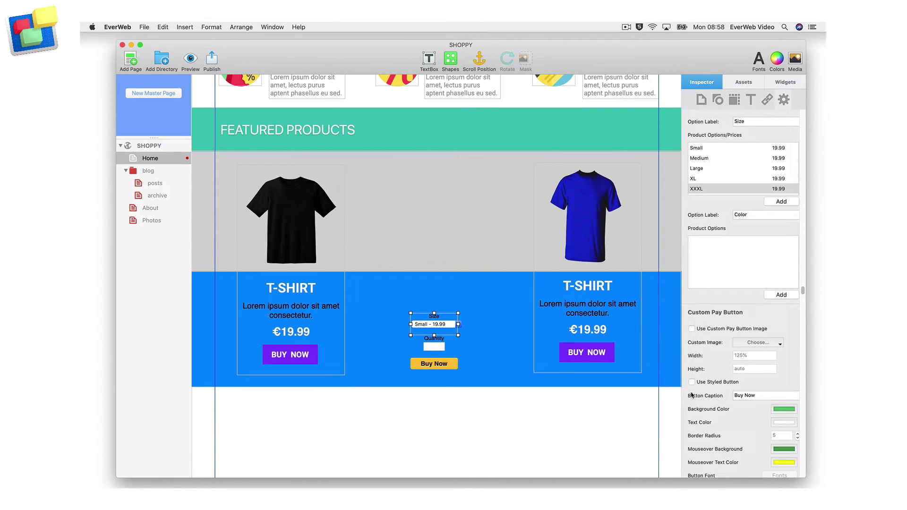
{"action": "left_click", "coordinate": [692, 382]}
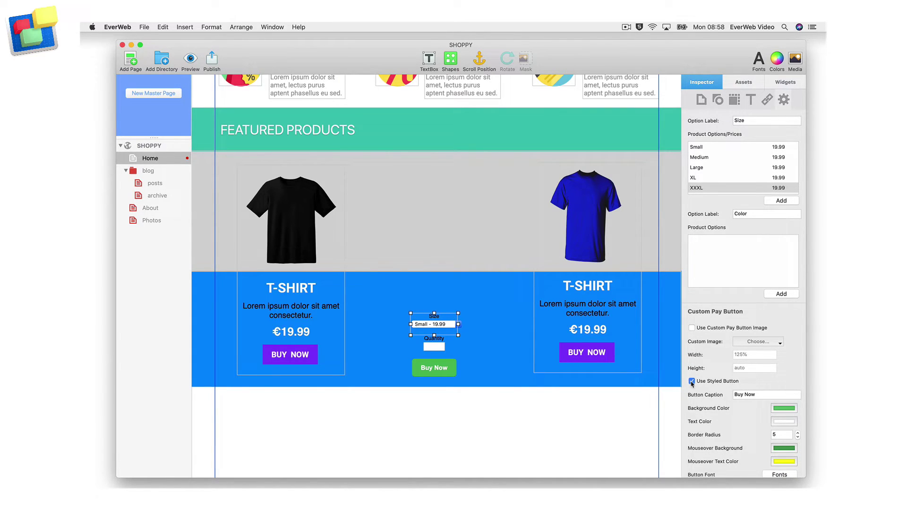
{"action": "scroll", "coordinate": [692, 383], "scroll_direction": "down", "scroll_amount": 4}
Set the button caption to BUY NOW and the border radius to 0
{"action": "triple_click", "coordinate": [759, 300]}
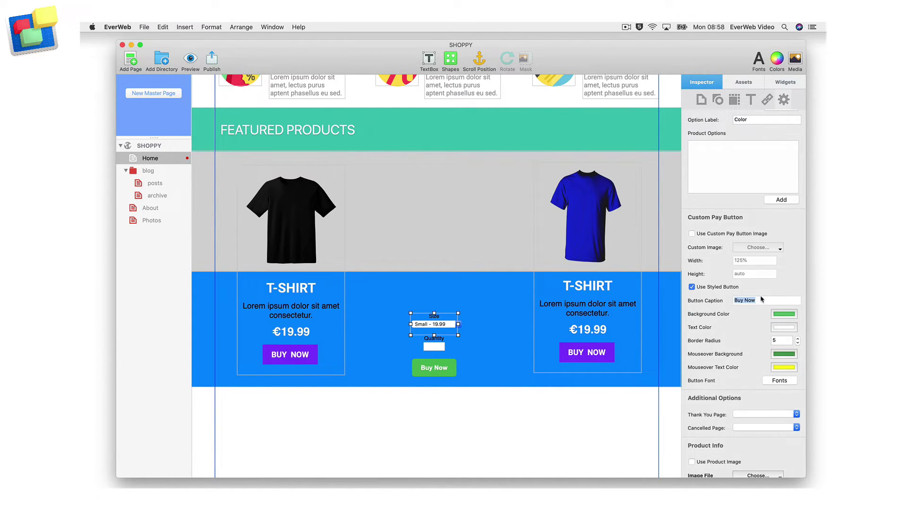
{"action": "type", "text": "BUY NOW"}
{"action": "left_click", "coordinate": [787, 340]}
{"action": "double_click", "coordinate": [787, 339]}
{"action": "type", "text": "0"}
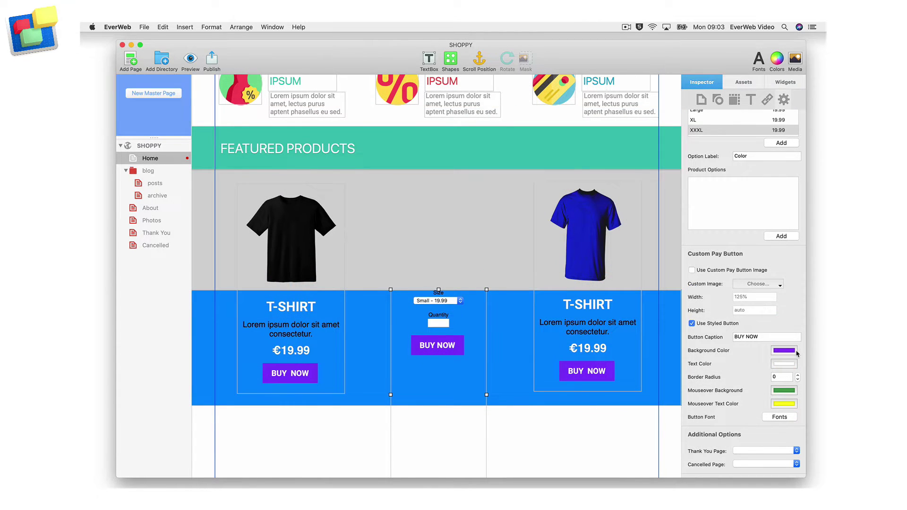
Under Additional Options, choose Thank You as the success page and Cancelled as the cancellation page
{"action": "scroll", "coordinate": [797, 353], "scroll_direction": "down", "scroll_amount": 10}
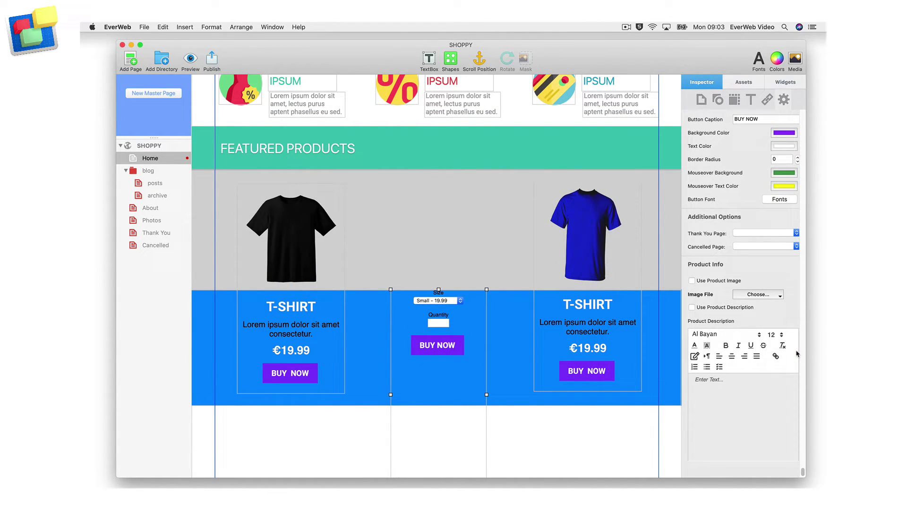
{"action": "left_click", "coordinate": [797, 232]}
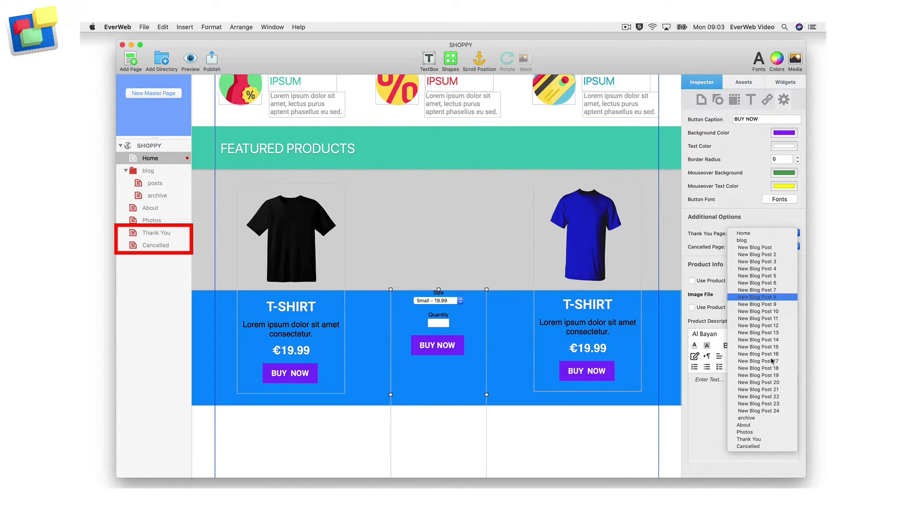
{"action": "left_click", "coordinate": [769, 440]}
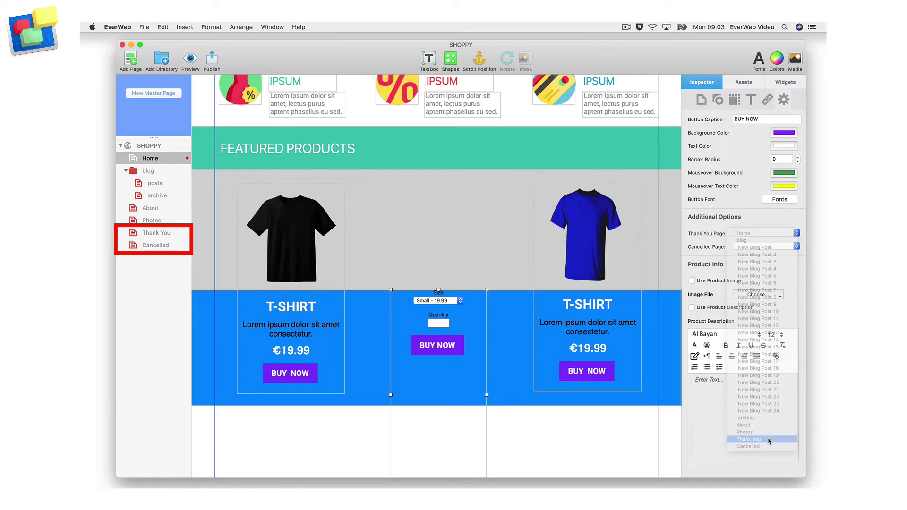
{"action": "left_click", "coordinate": [797, 246]}
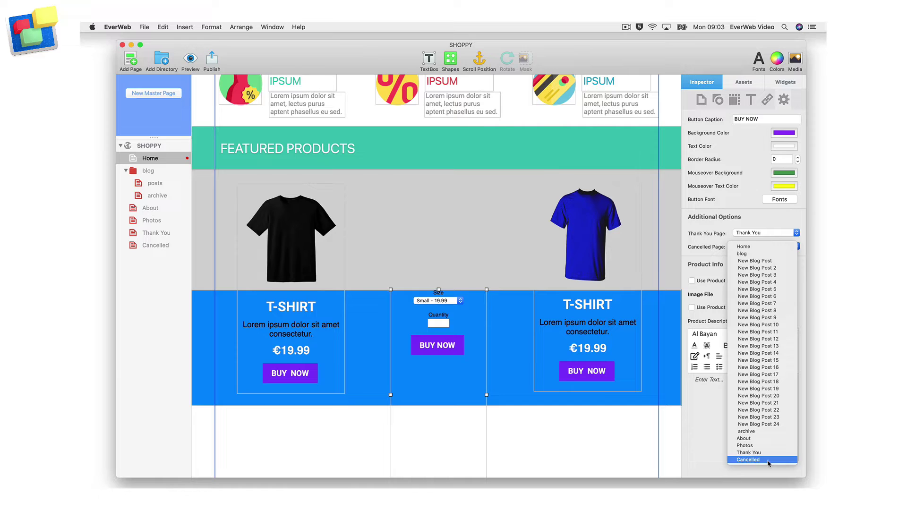
{"action": "left_click", "coordinate": [769, 461]}
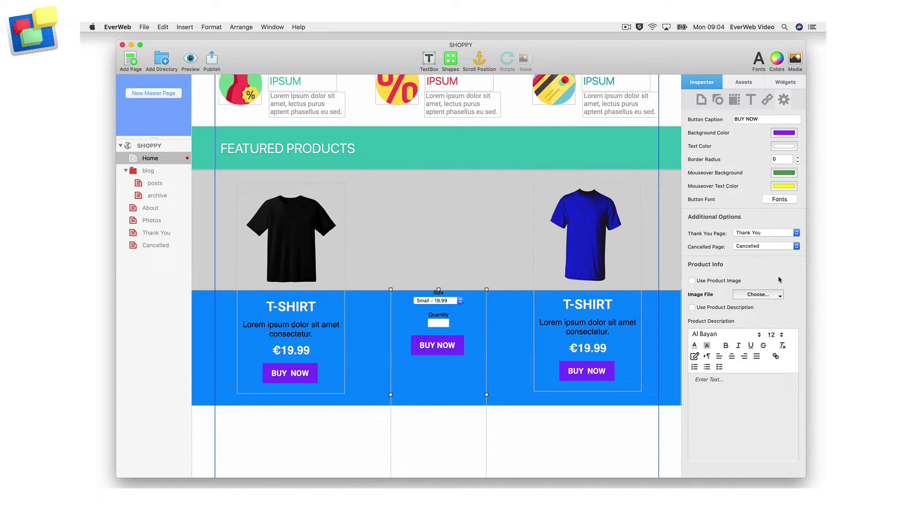
Show the red T-shirt picture as the product image and enable the product description
{"action": "left_click", "coordinate": [692, 281]}
{"action": "left_click", "coordinate": [758, 295]}
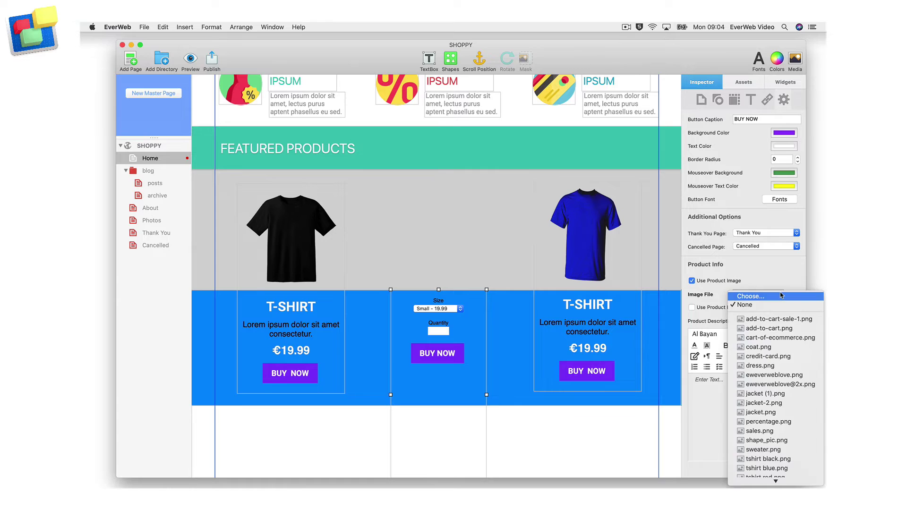
{"action": "left_click", "coordinate": [775, 474]}
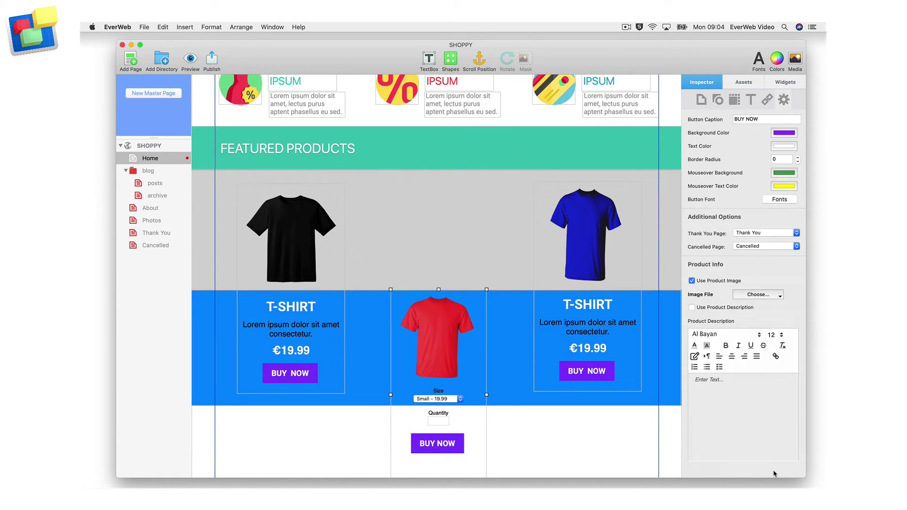
{"action": "left_click", "coordinate": [692, 308]}
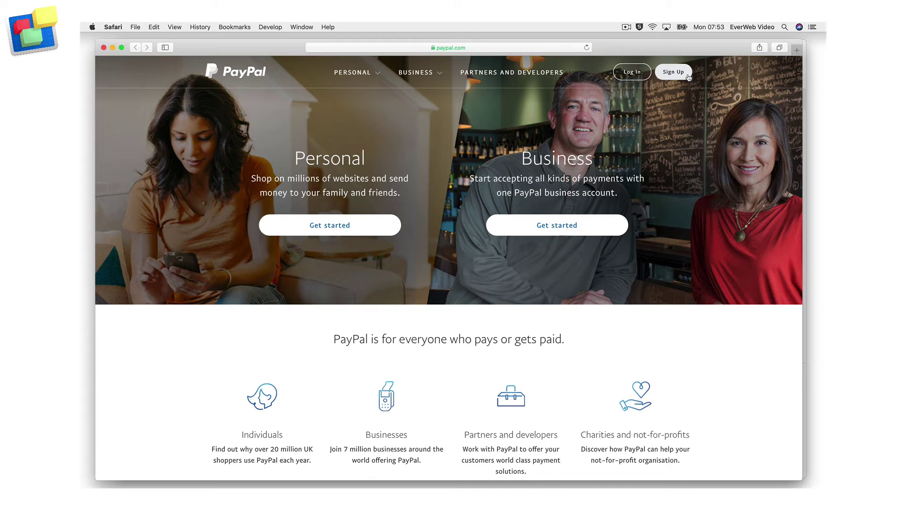
Log in to PayPal and open the Shipping calculator under Run your business in All tools
{"action": "left_click", "coordinate": [642, 77]}
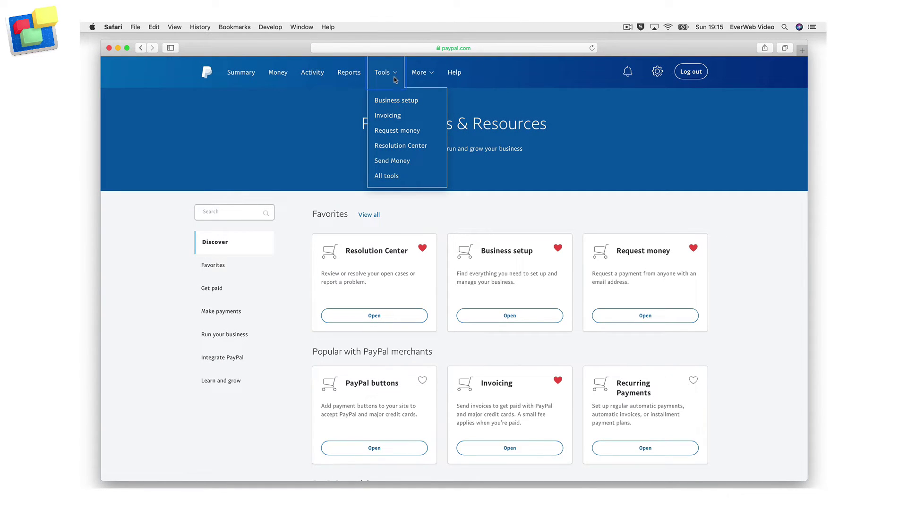
{"action": "left_click", "coordinate": [429, 176]}
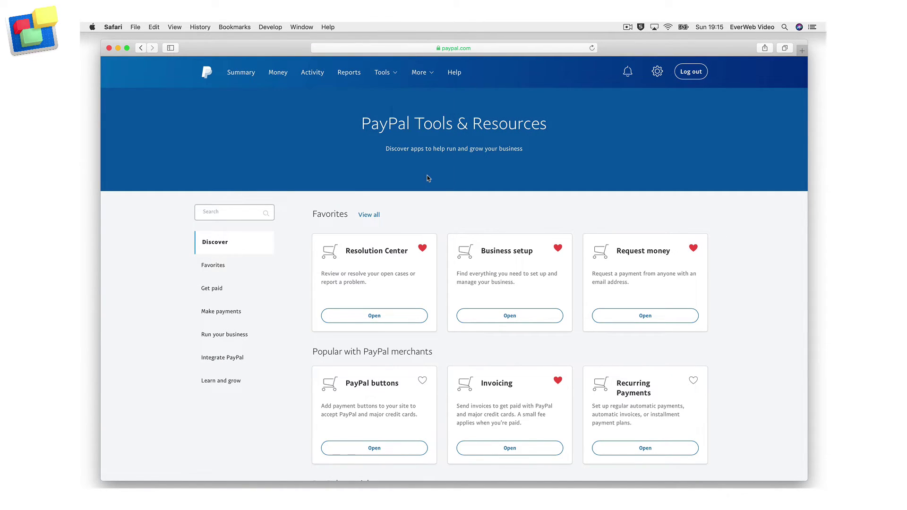
{"action": "scroll", "coordinate": [428, 178], "scroll_direction": "down", "scroll_amount": 5}
{"action": "scroll", "coordinate": [428, 178], "scroll_direction": "down", "scroll_amount": 10}
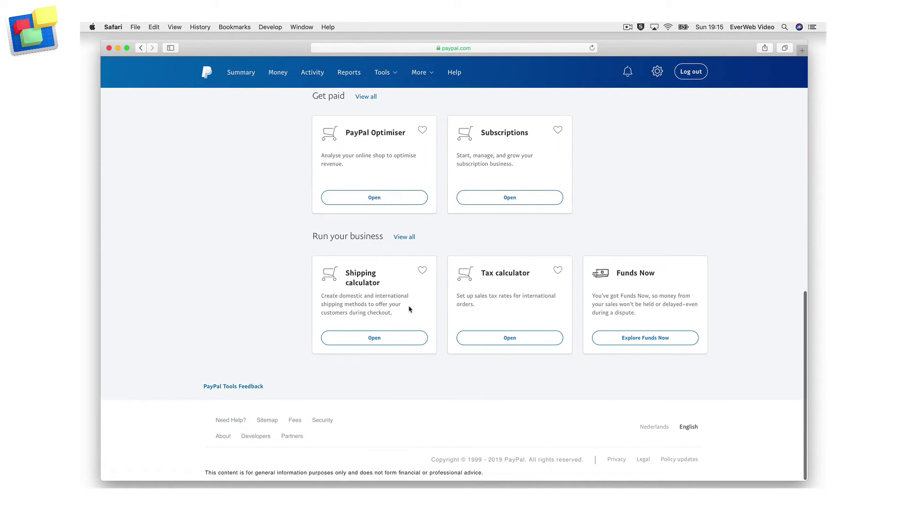
{"action": "left_click", "coordinate": [397, 338]}
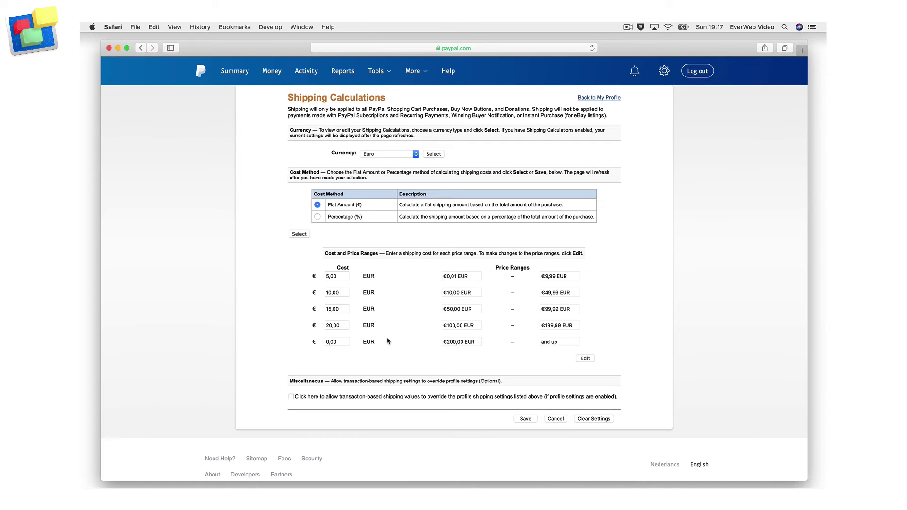
Change the €0,01–€9,99 shipping range cost from 5,00 to 3.00 EUR and submit the rates
{"action": "left_click", "coordinate": [593, 359]}
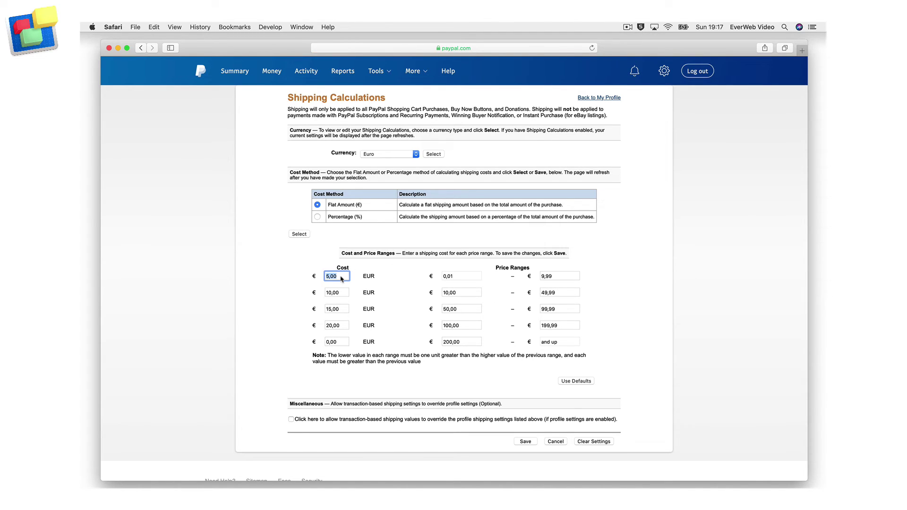
{"action": "type", "text": "3.00"}
{"action": "key", "text": "Return"}
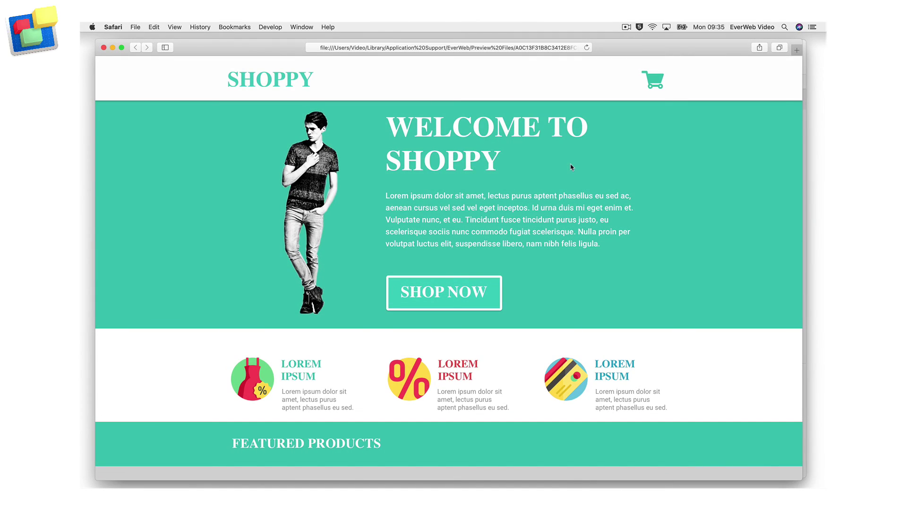
In Featured Products, choose size Medium - 19.99 for the red T-shirt and select its quantity field
{"action": "scroll", "coordinate": [571, 167], "scroll_direction": "down", "scroll_amount": 6}
{"action": "scroll", "coordinate": [571, 167], "scroll_direction": "down", "scroll_amount": 3}
{"action": "left_click", "coordinate": [467, 316]}
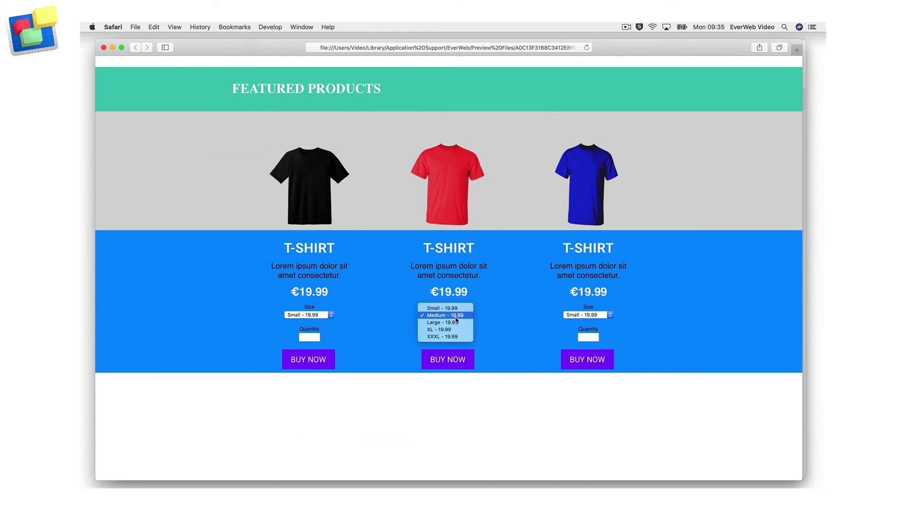
{"action": "left_click", "coordinate": [466, 319]}
{"action": "left_click", "coordinate": [450, 336]}
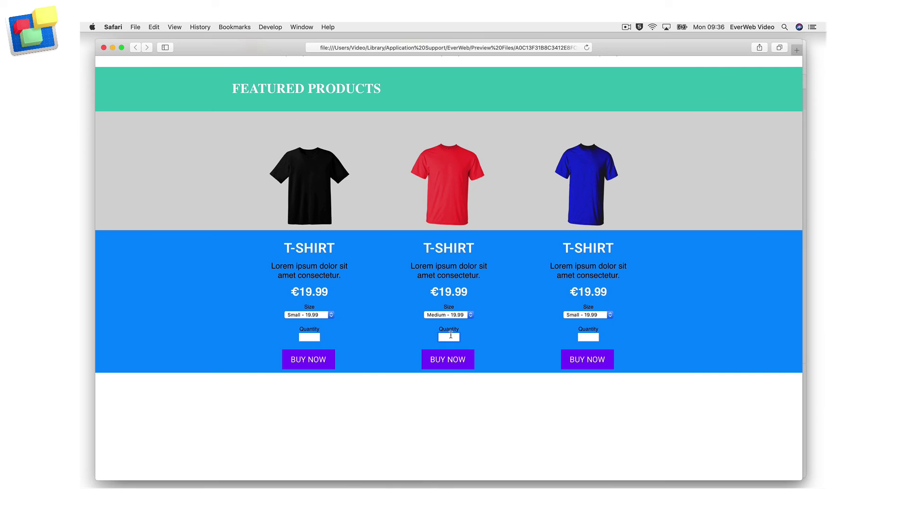